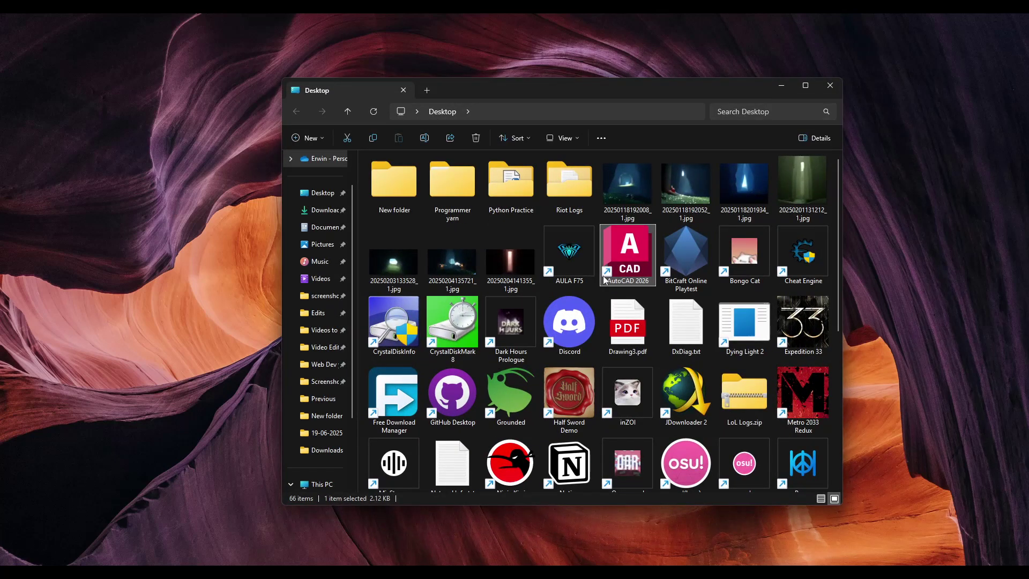
- Move the File Explorer window showing the Desktop further left on screen
left_click_drag(641, 86, 516, 80)
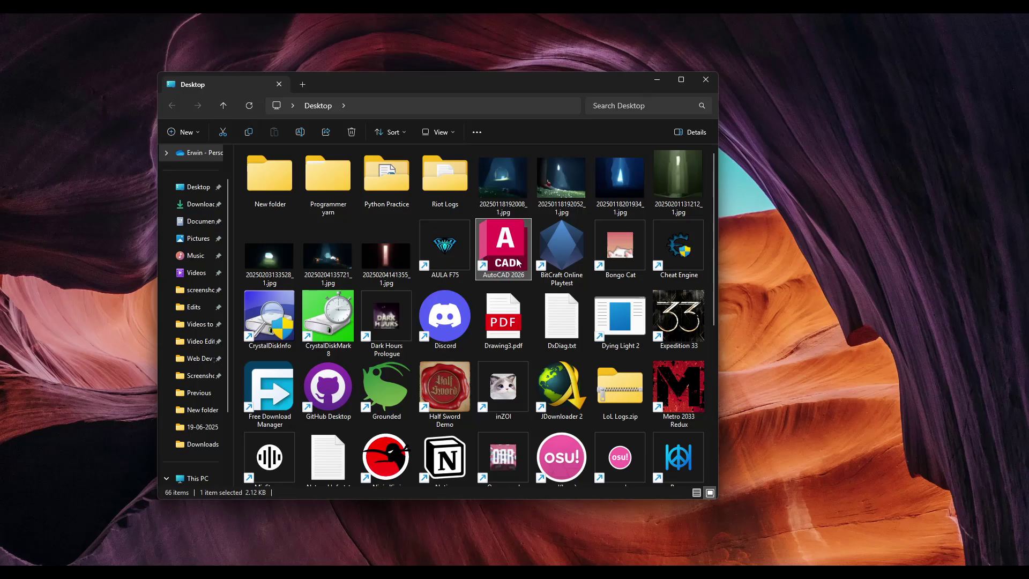
- Maximize Explorer and open the AutoCAD 2026 shortcut's file location, the portable AutoCAD folder
left_click(682, 79)
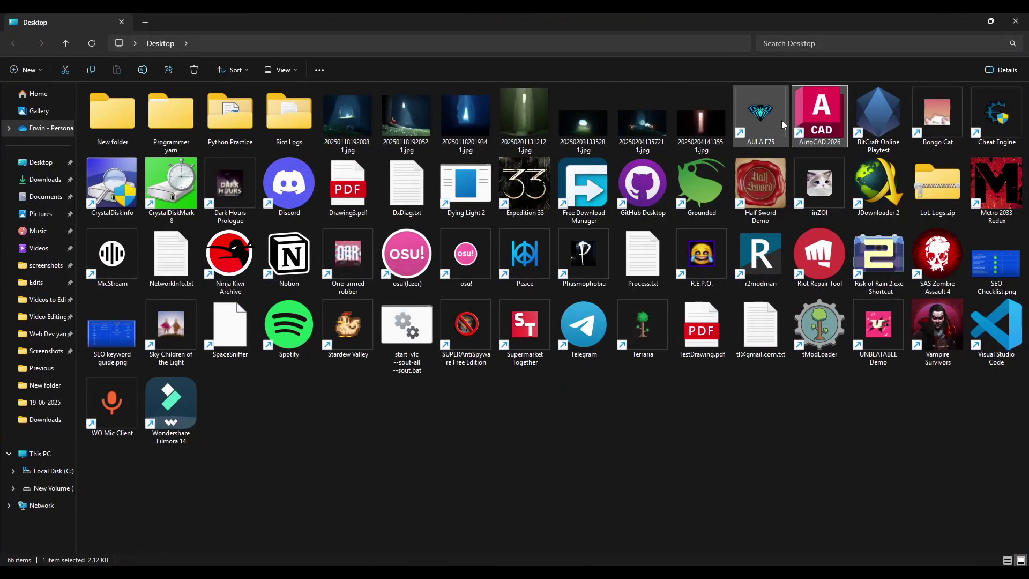
right_click(822, 118)
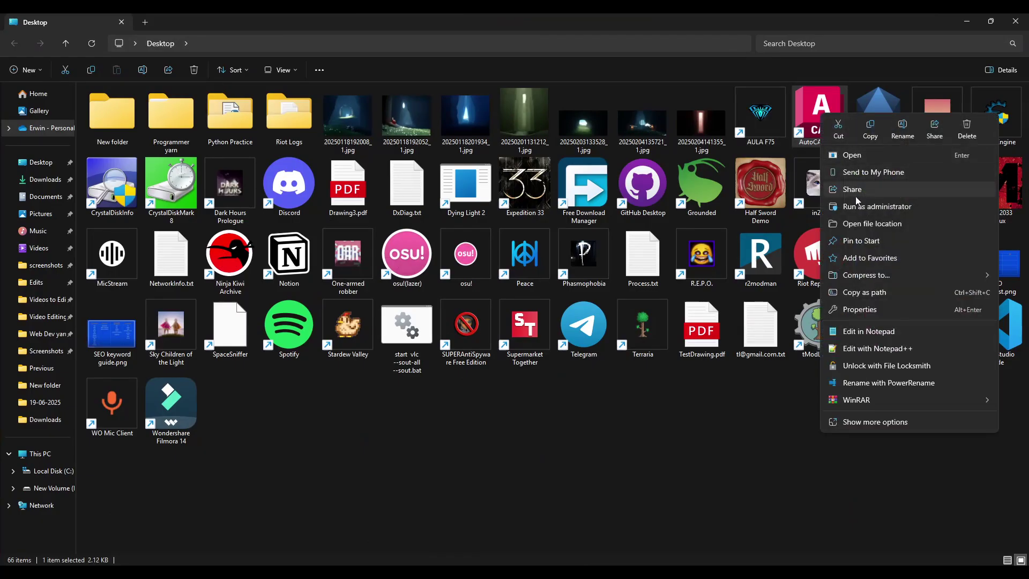
left_click(871, 225)
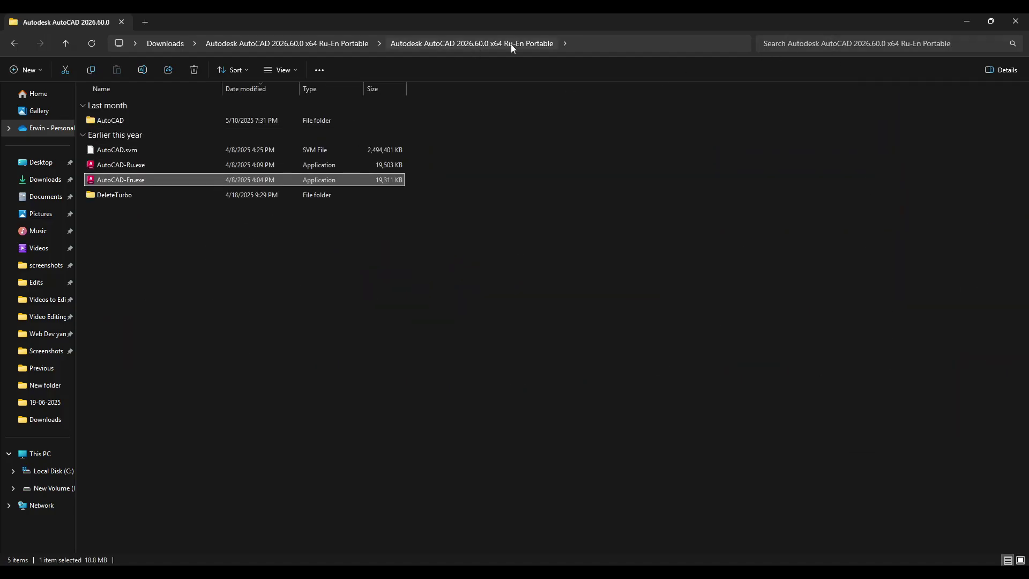
- Copy the AutoCAD folder's full path from the address bar and restore the window size
left_click(603, 43)
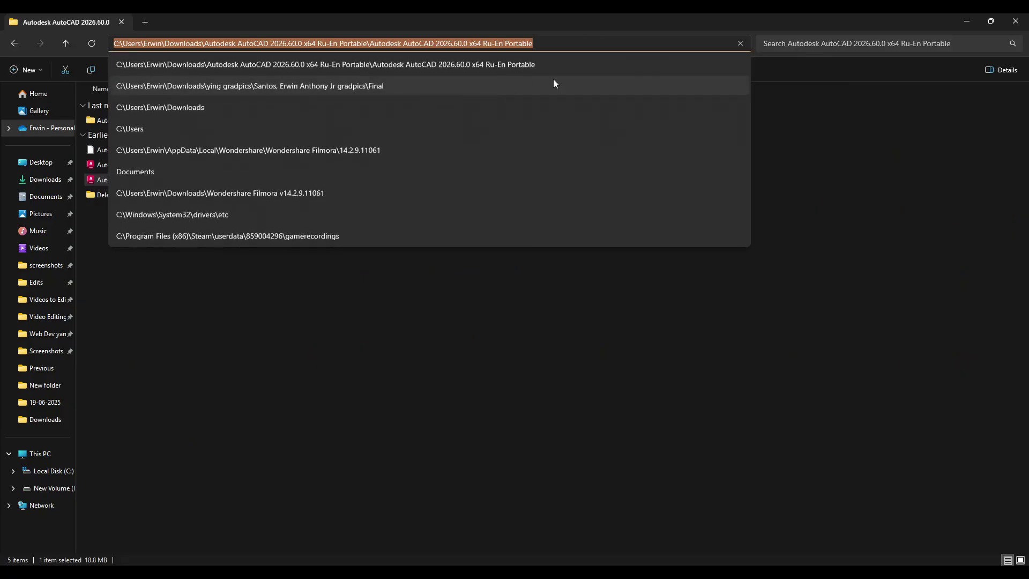
left_click_drag(645, 24, 569, 104)
left_click(563, 110)
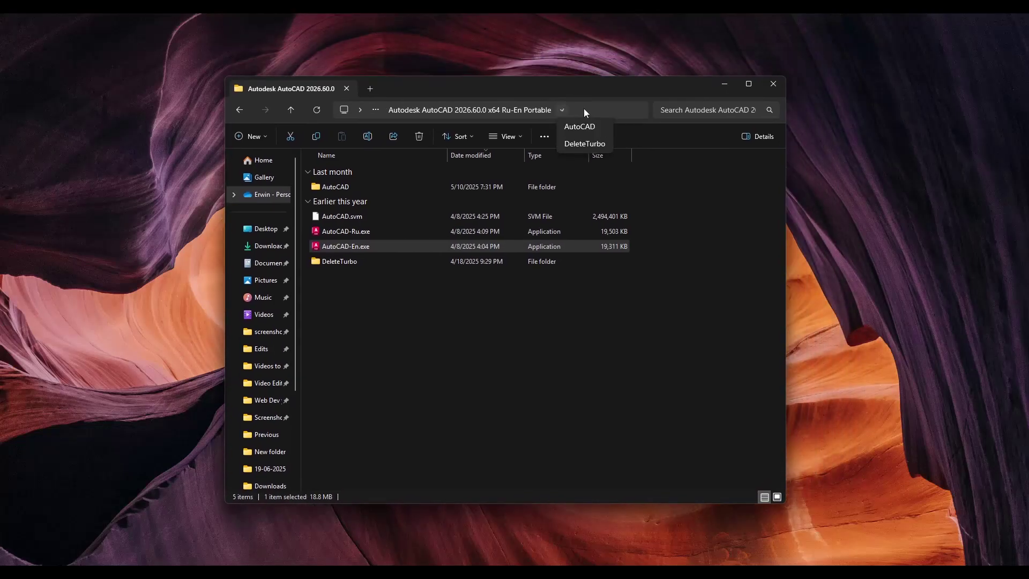
left_click(588, 108)
left_click(616, 110)
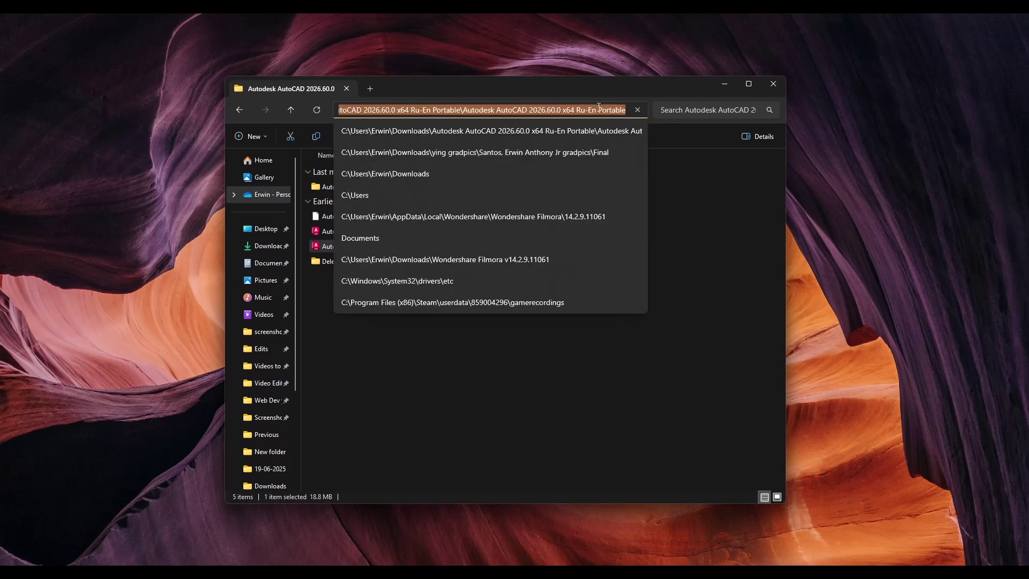
left_click(714, 222)
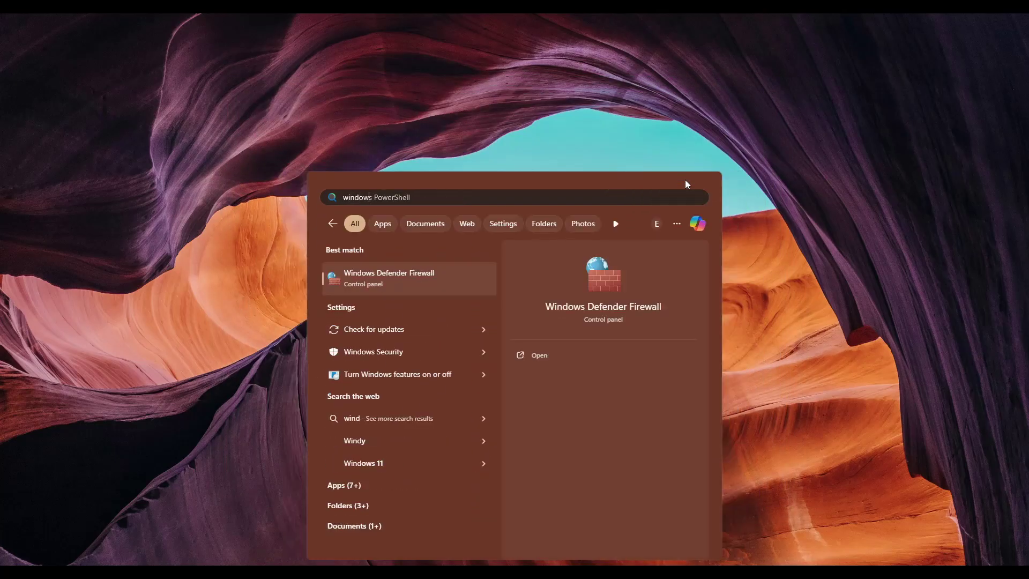
- Open Windows Defender Firewall with Advanced Security via a 'windows de' search and center its window
type("s de")
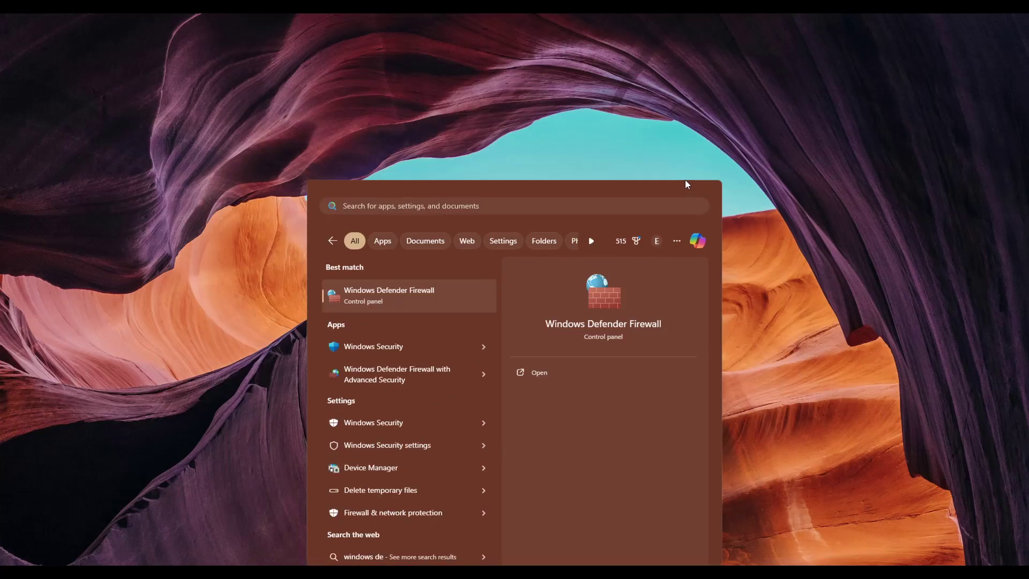
key("Return")
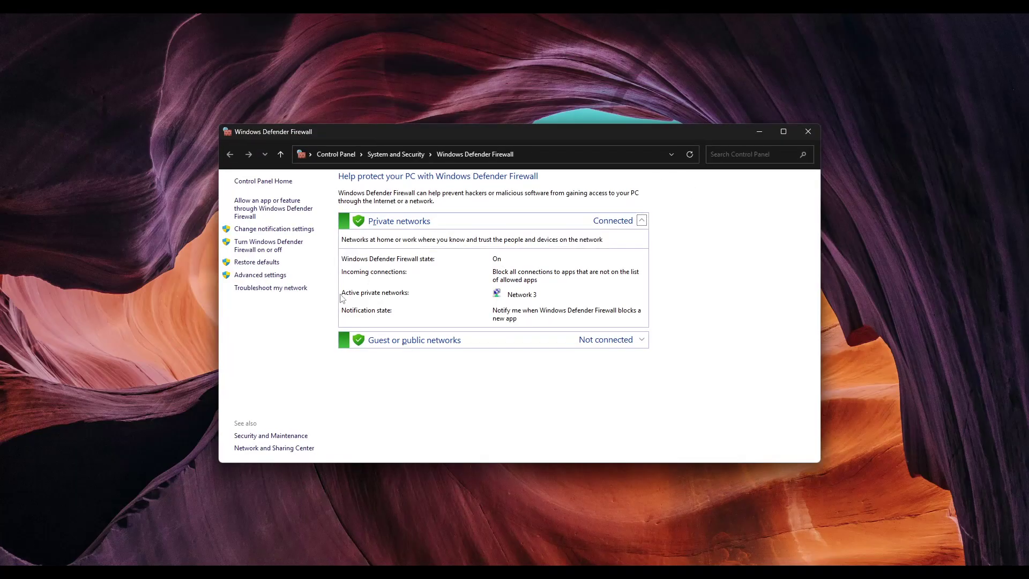
left_click(272, 276)
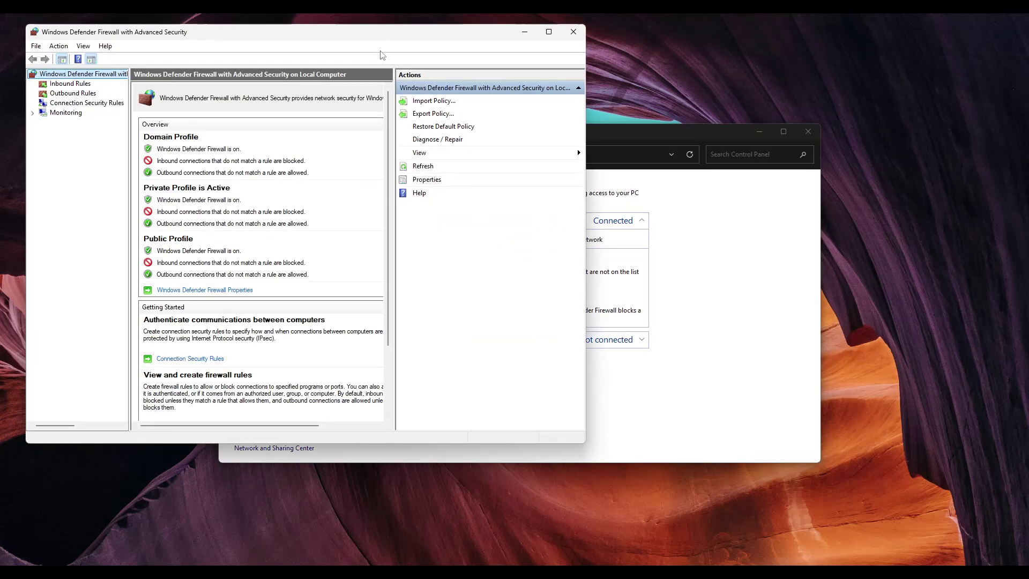
left_click_drag(377, 34, 652, 125)
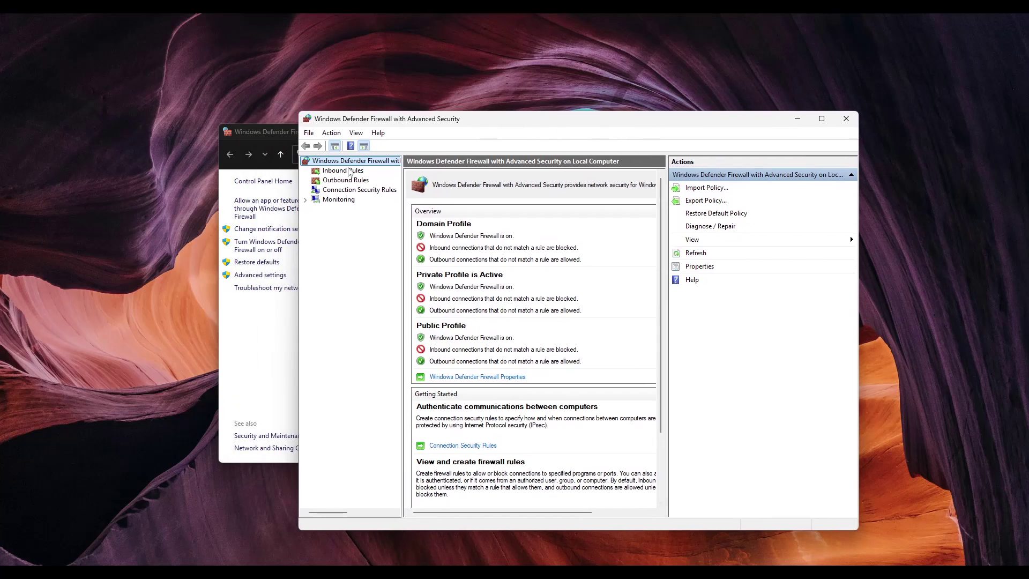
- Start a new program-based rule from the Inbound Rules list
left_click(346, 171)
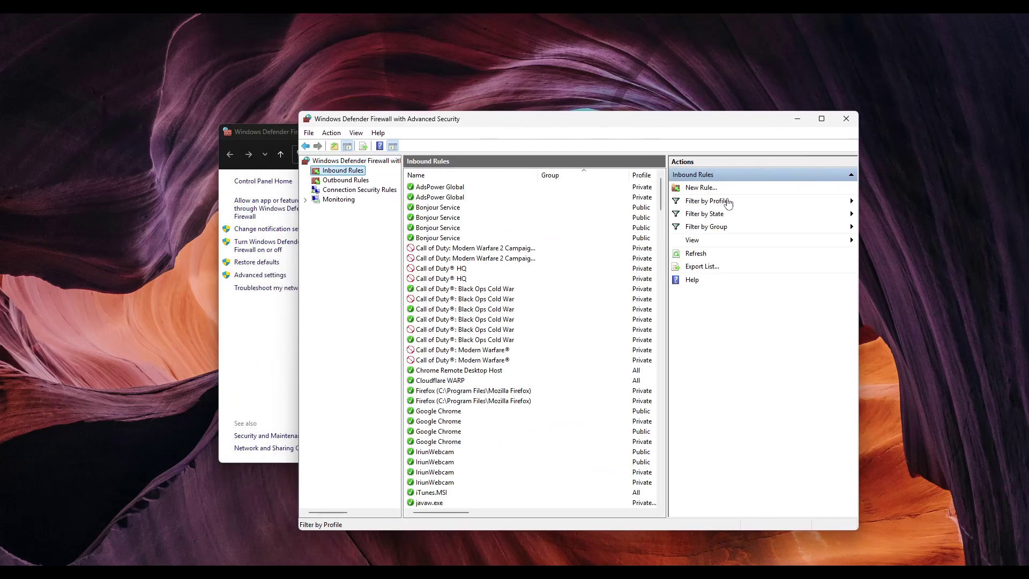
left_click(702, 188)
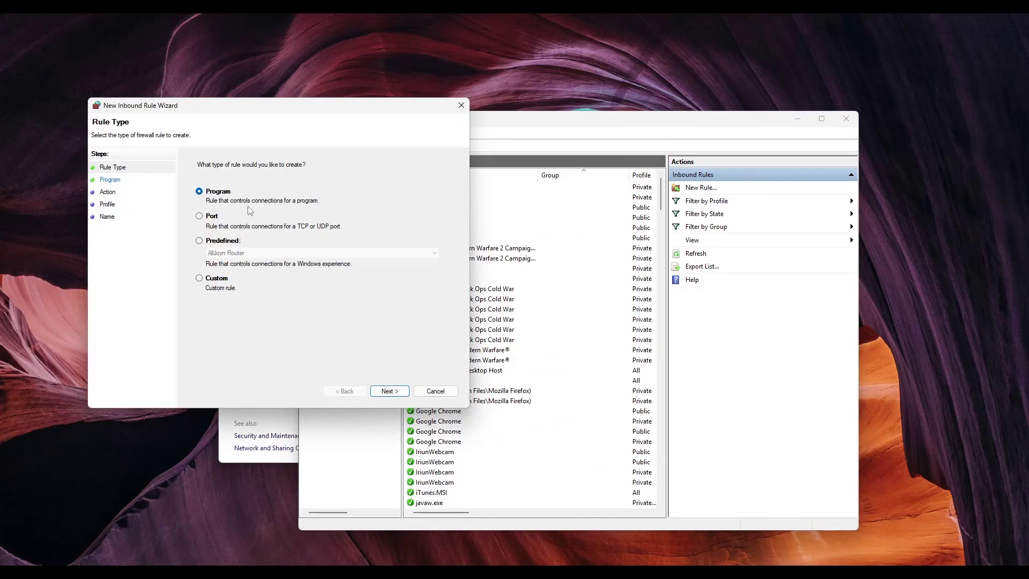
left_click(390, 390)
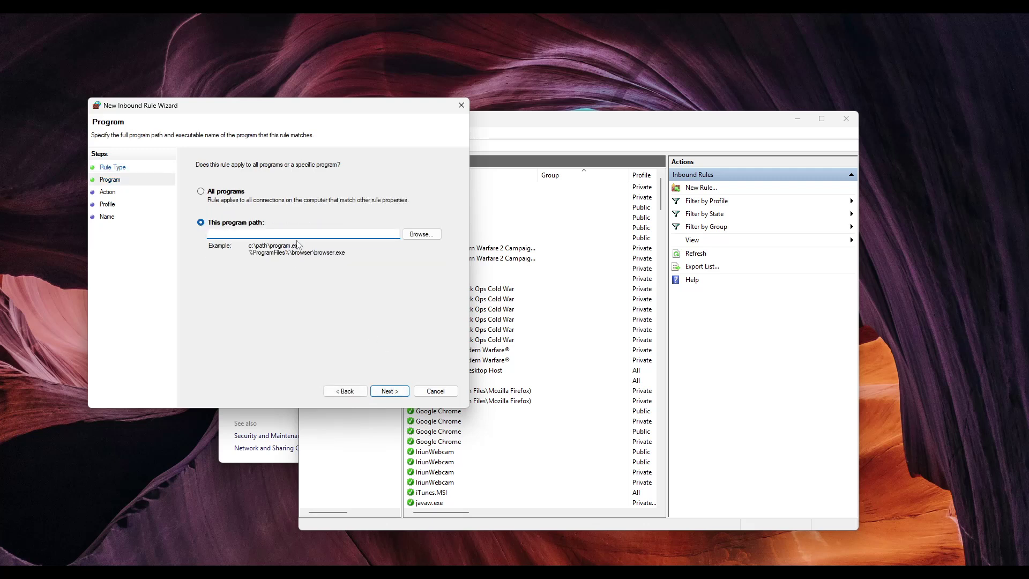
- Set AutoCAD-En.exe from the AutoCAD folder as the inbound rule's program and continue
key("ctrl+v")
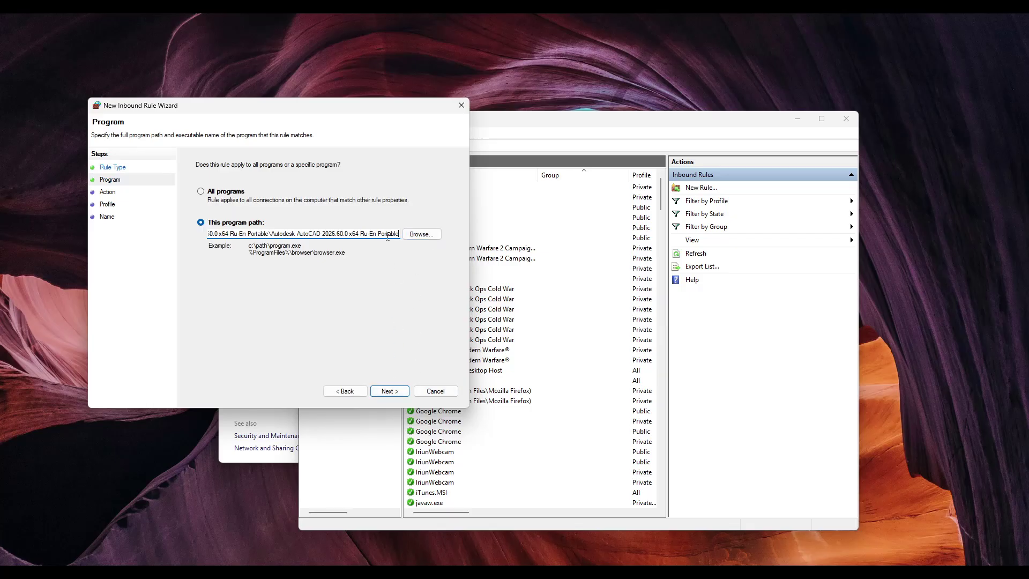
left_click(422, 234)
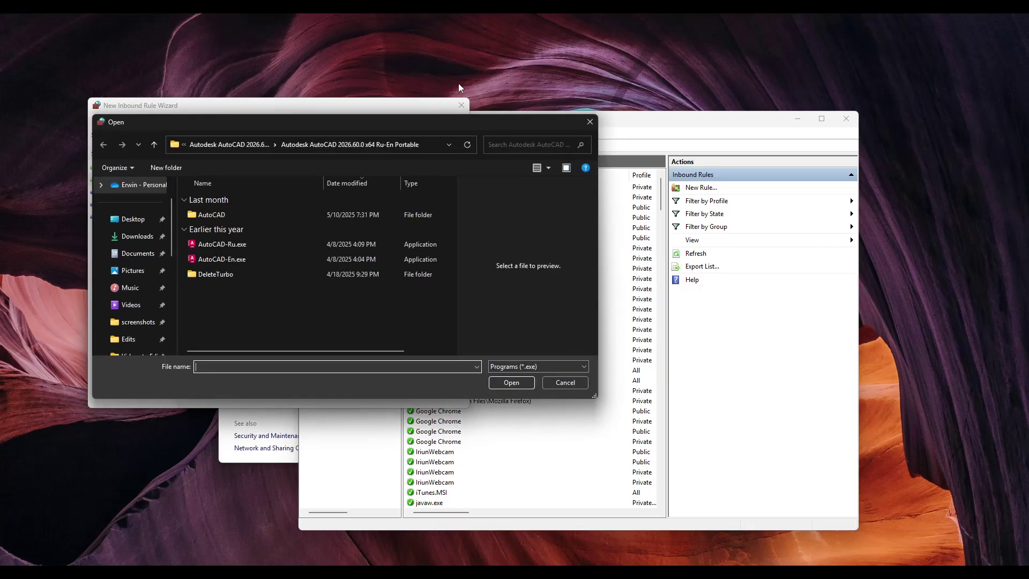
left_click(256, 246)
left_click(257, 260)
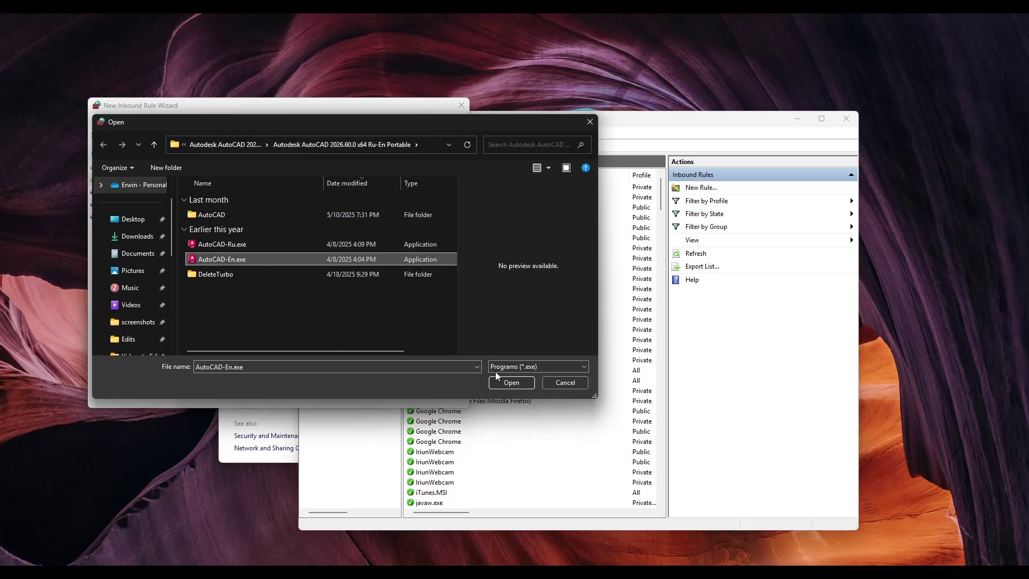
left_click(513, 383)
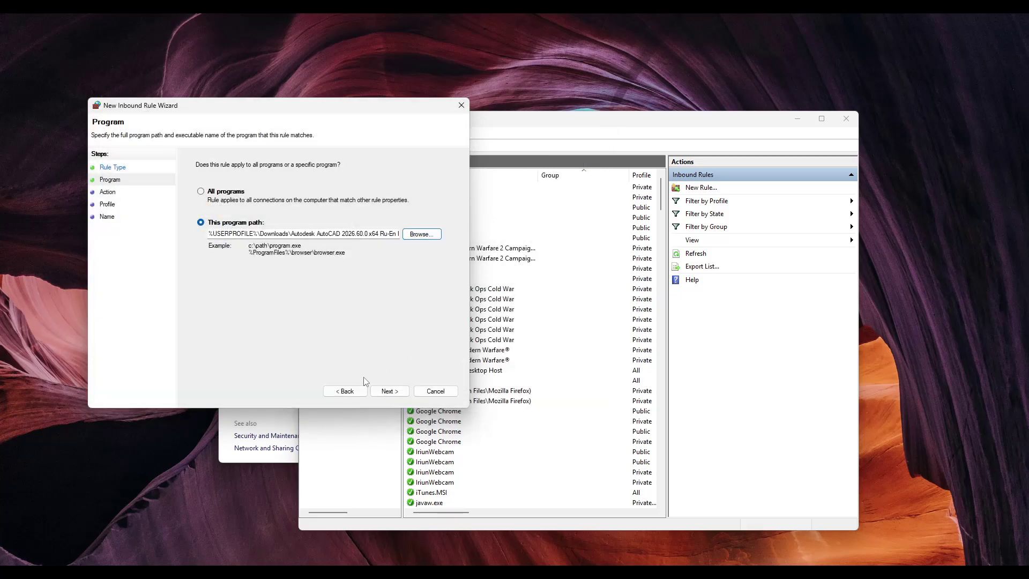
left_click(392, 392)
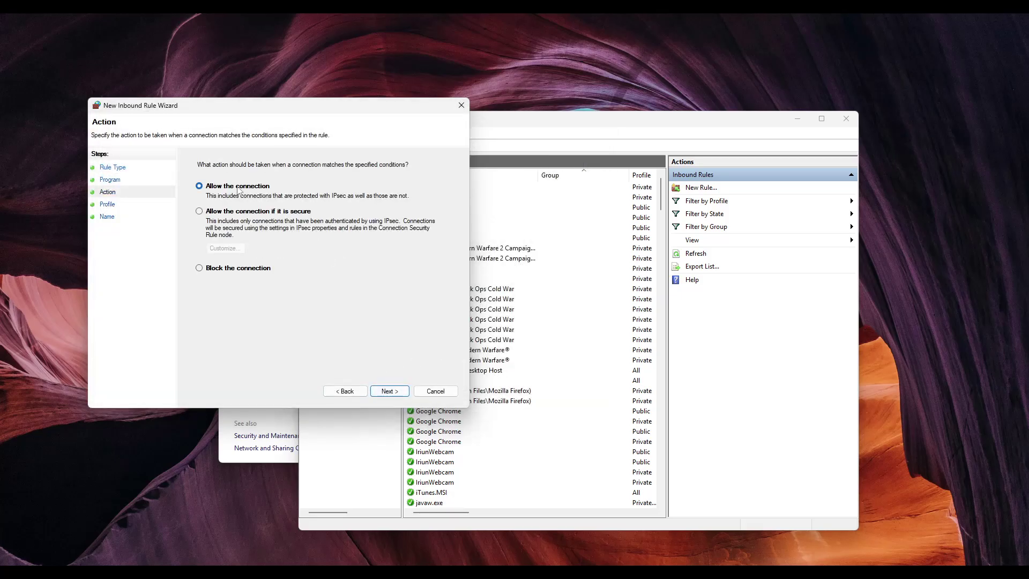
- Make the inbound rule block the connection on Domain, Private and Public, named AutoCAD
left_click(233, 271)
left_click(394, 391)
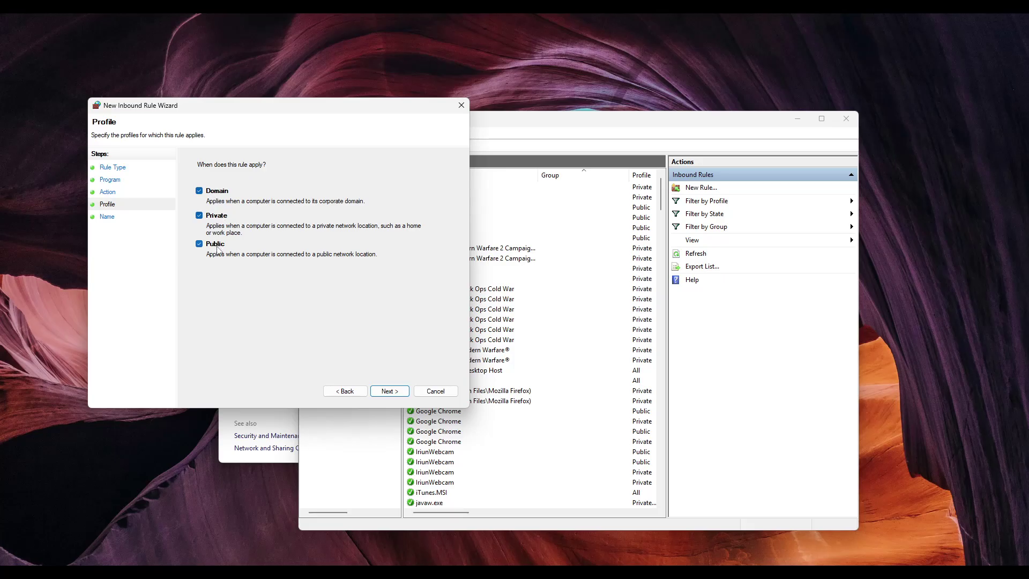
left_click(388, 396)
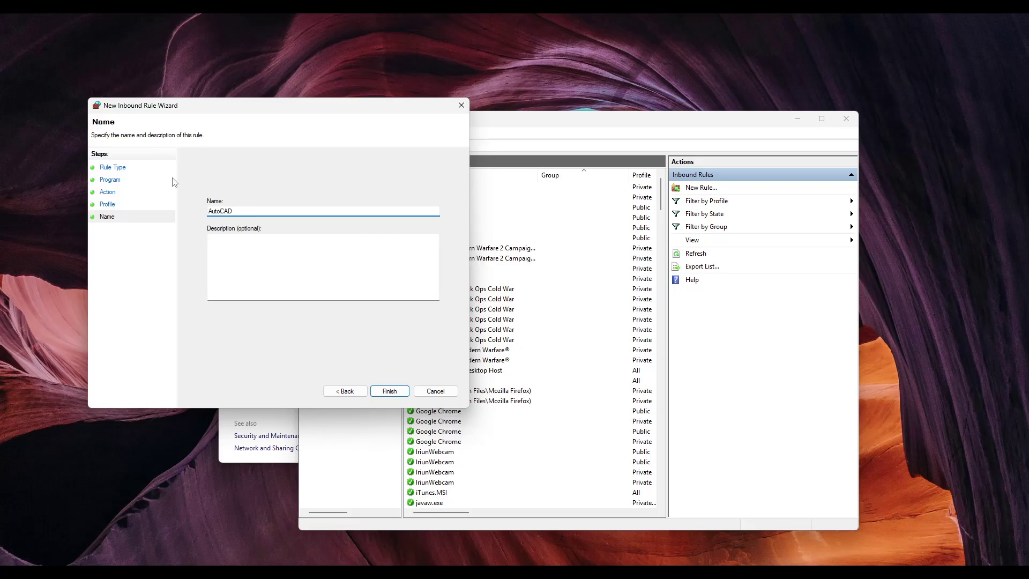
left_click_drag(247, 211, 206, 210)
left_click(437, 390)
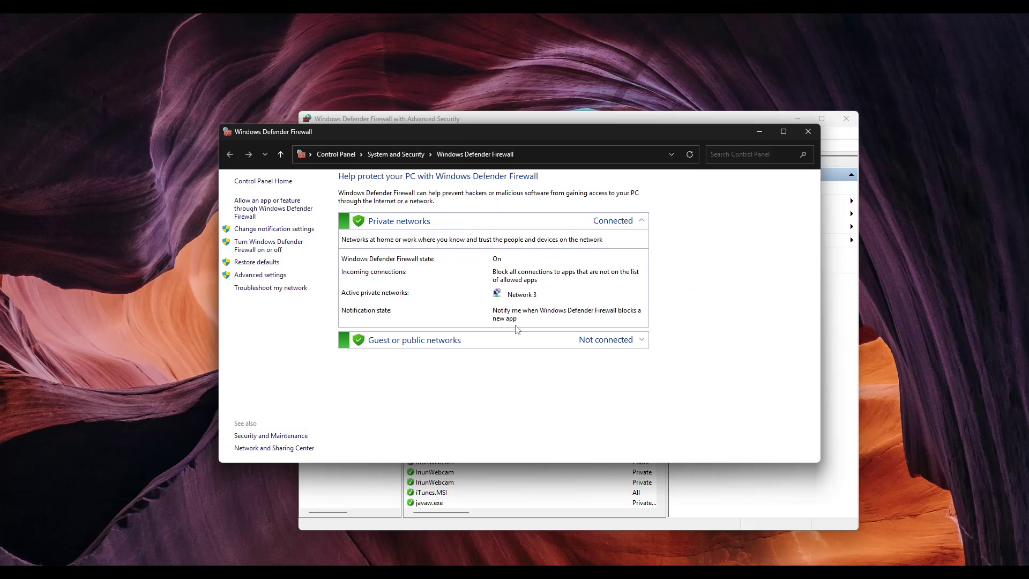
- Start a new program-based rule from the Outbound Rules list in the Advanced Security window
left_click(840, 323)
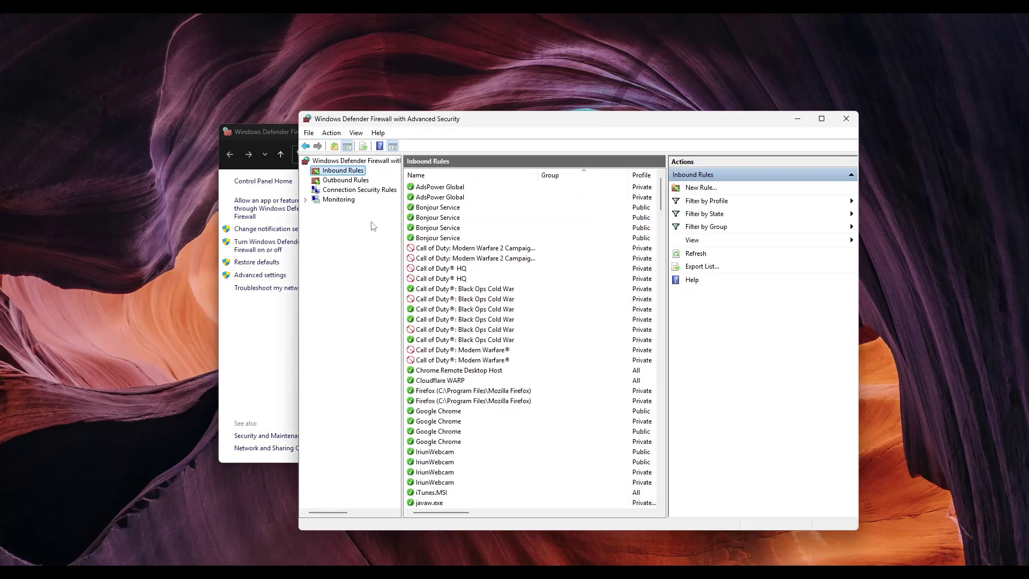
left_click(344, 181)
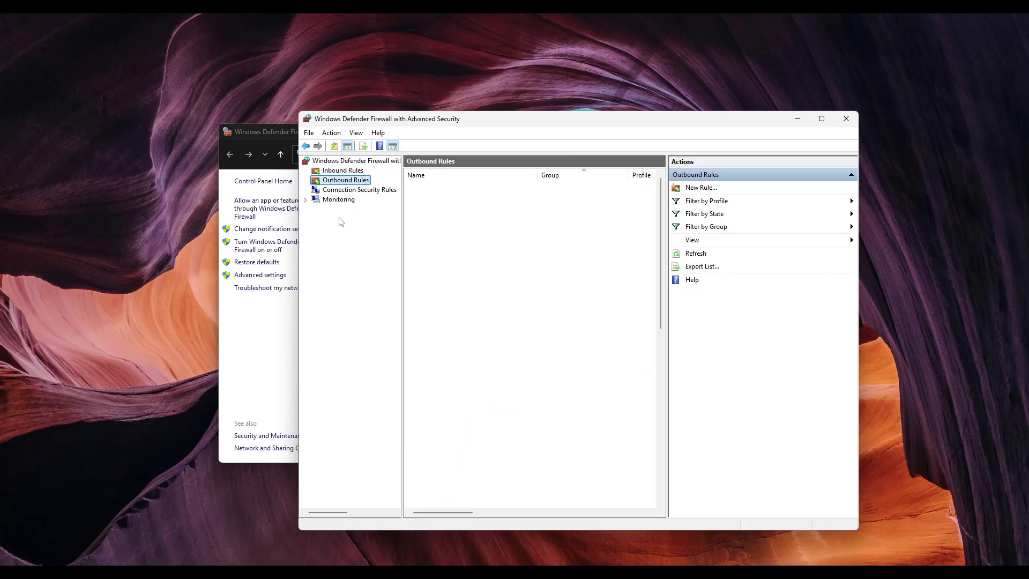
left_click(700, 188)
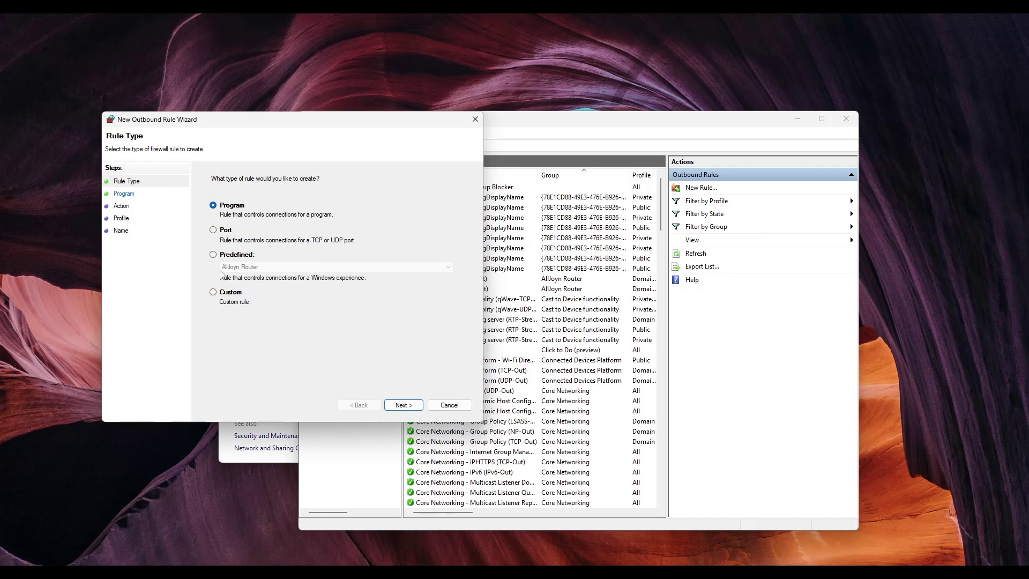
left_click(407, 404)
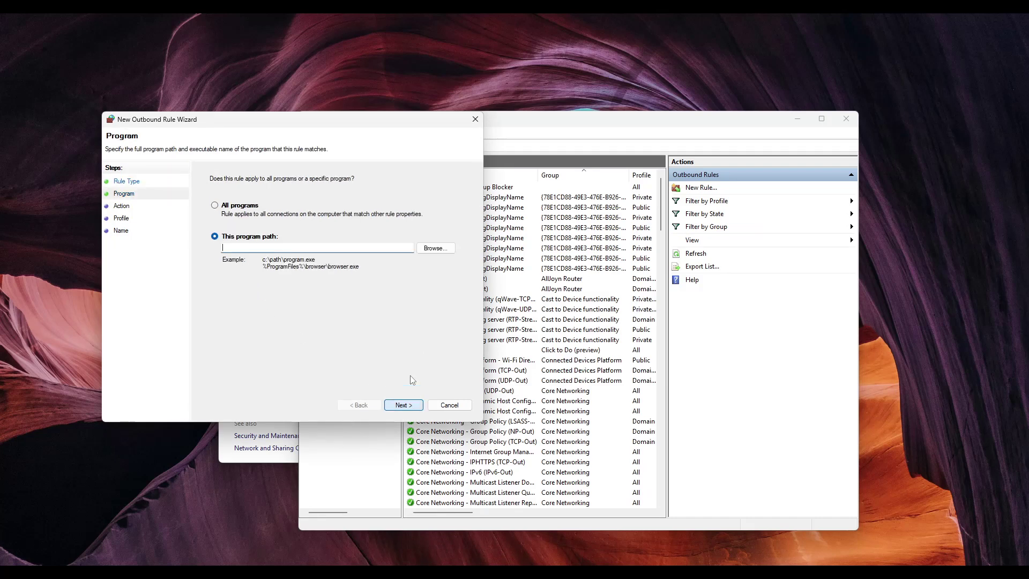
- Select AutoCAD-En.exe as the outbound rule's program
left_click(434, 248)
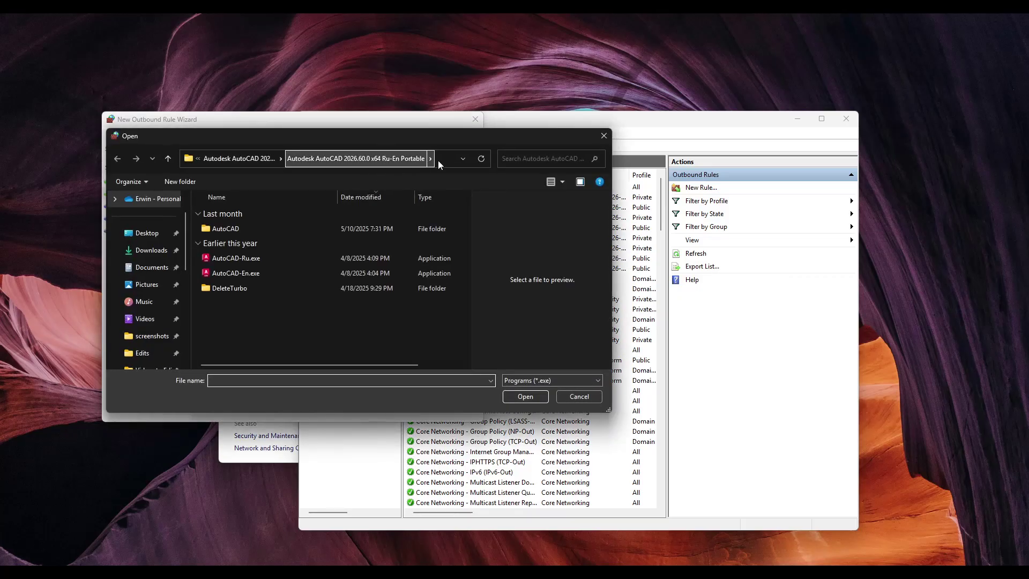
left_click(275, 258)
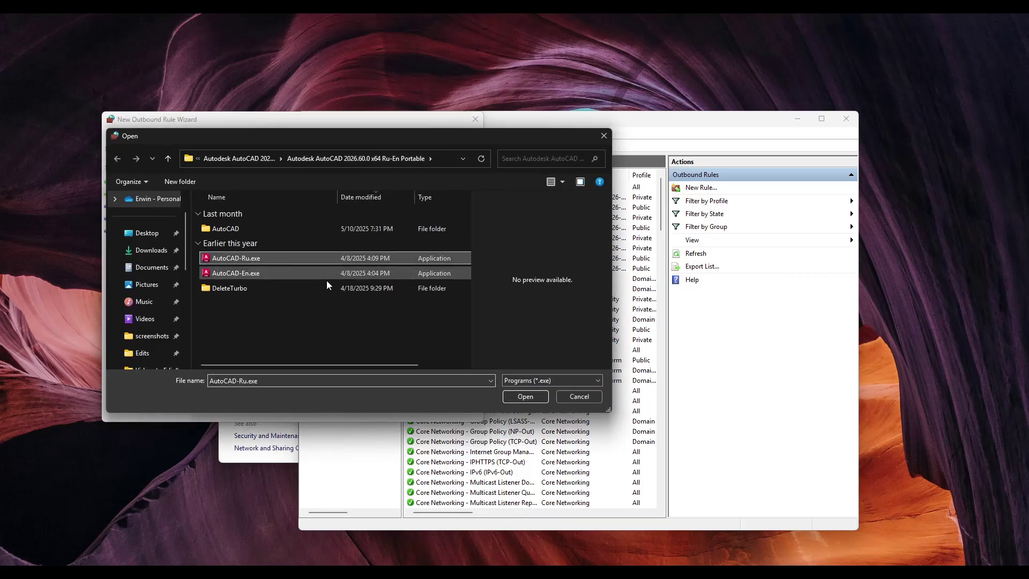
left_click(293, 273)
left_click(525, 397)
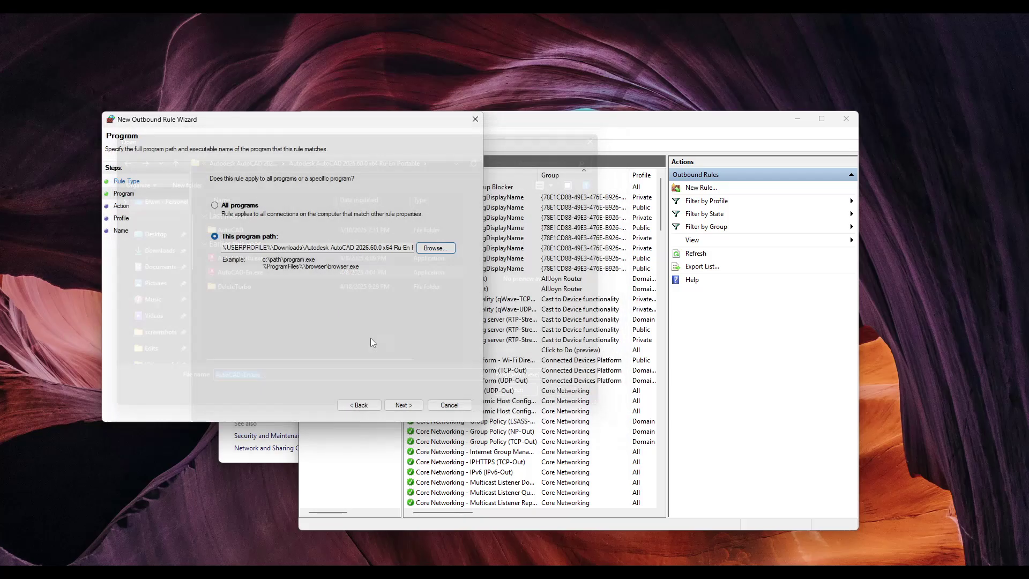
- Keep Block the connection and all three profiles, advancing the outbound rule to the Name page
left_click(403, 405)
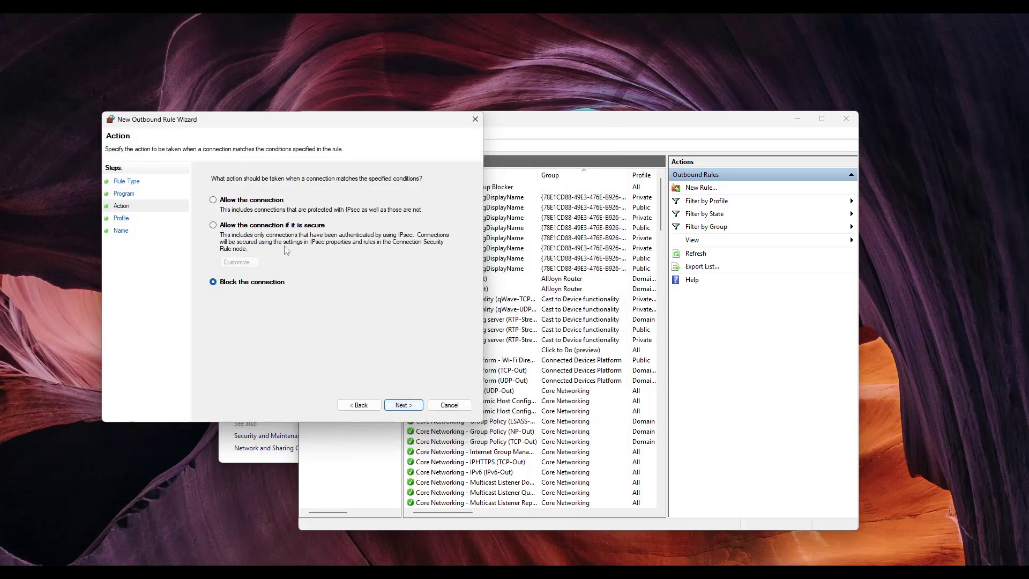
left_click(403, 405)
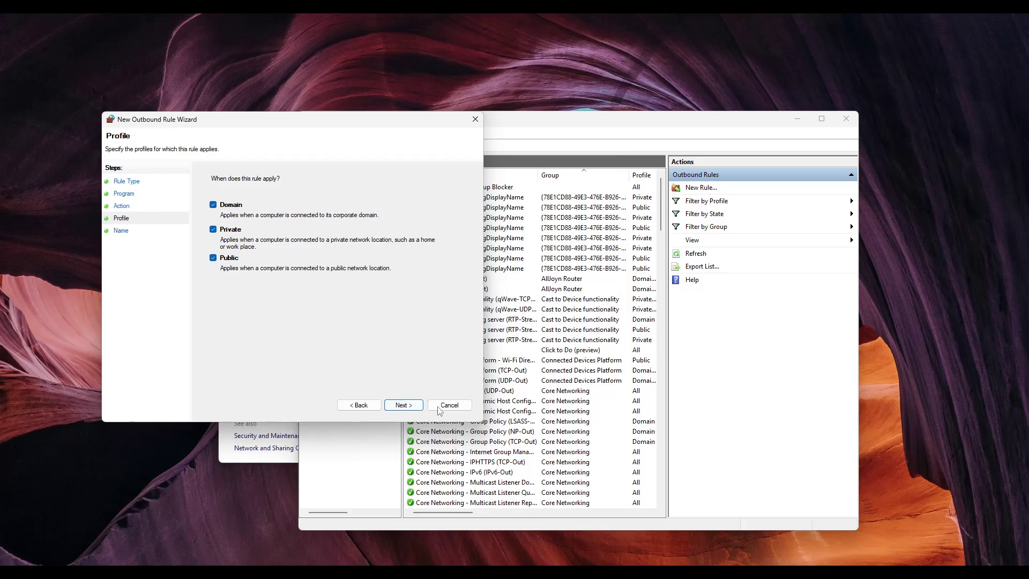
left_click(403, 405)
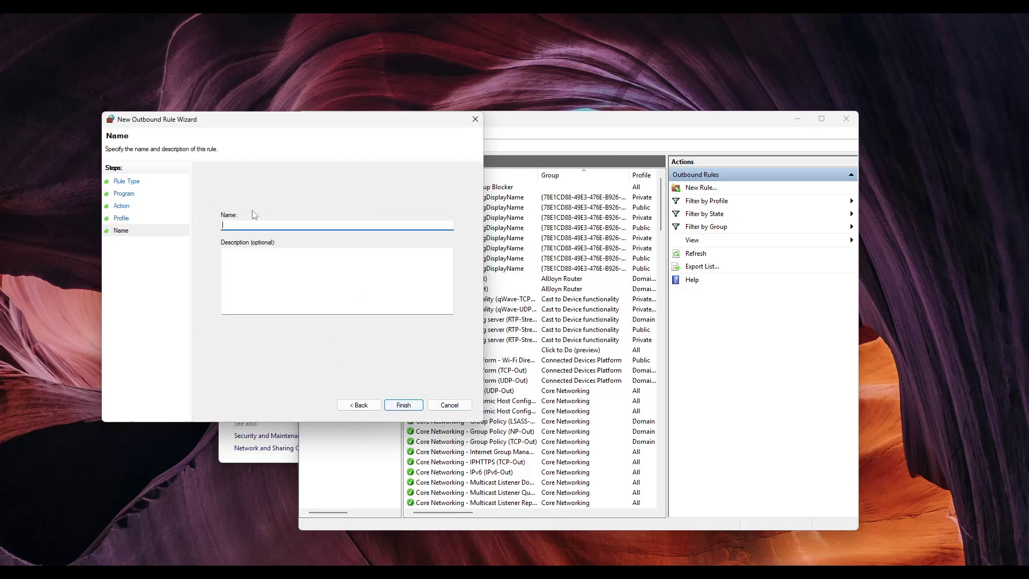